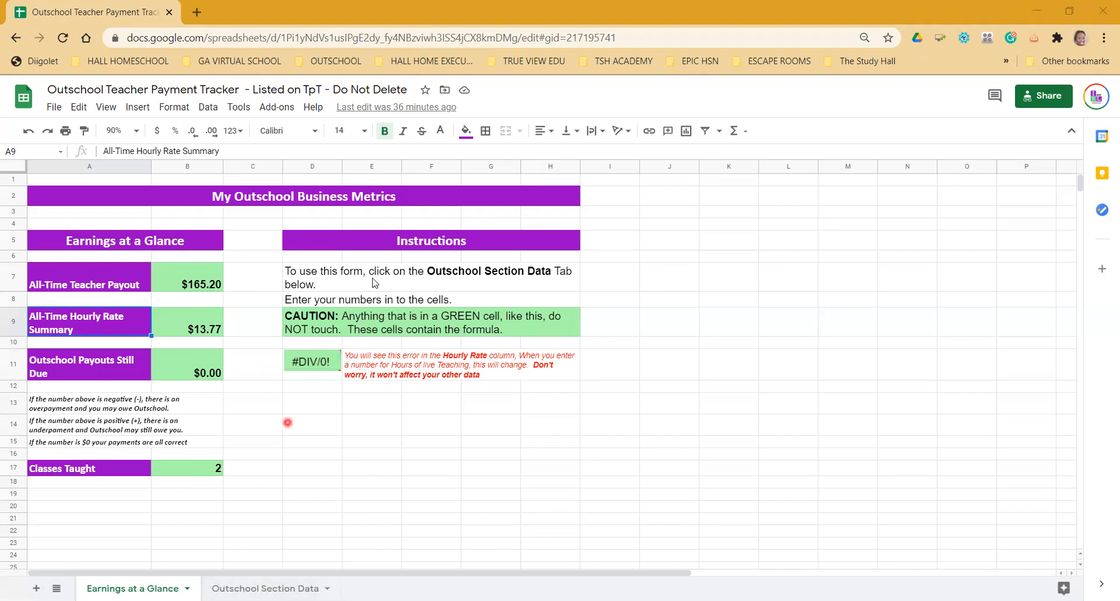
Open the Outschool Section Data sheet and enter "Sample Class" as the course name in row 4.
{"action": "left_click", "coordinate": [285, 590]}
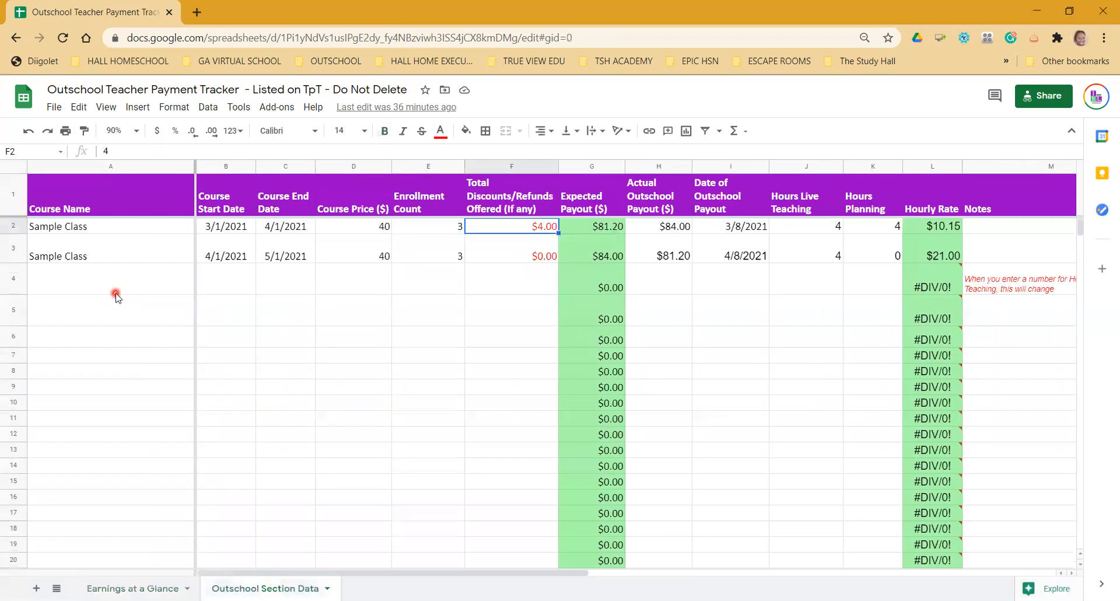
{"action": "left_click", "coordinate": [103, 281]}
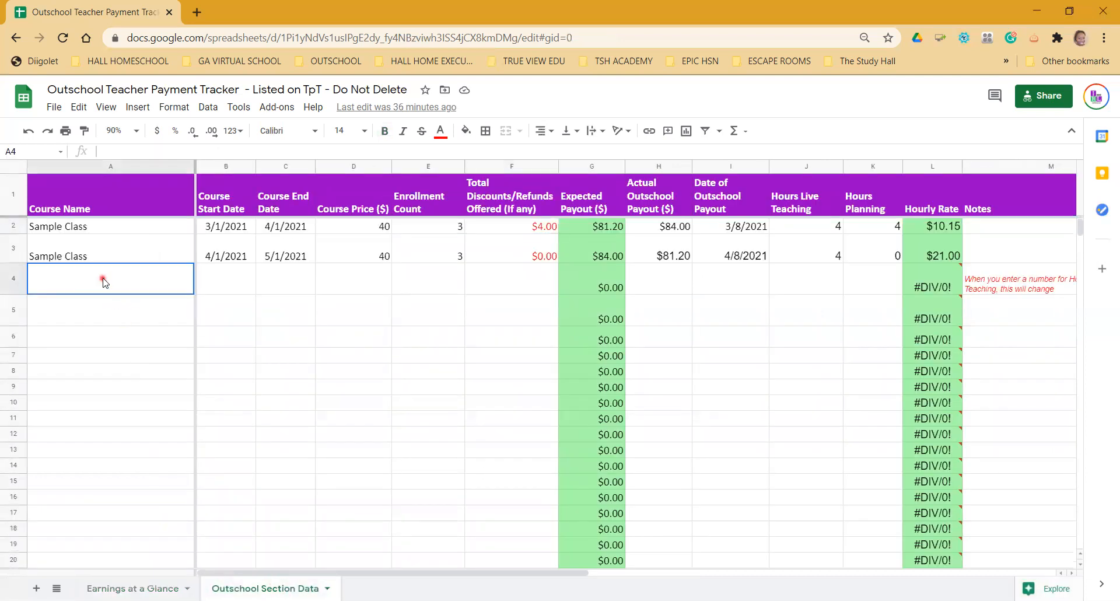
{"action": "type", "text": "Sa"}
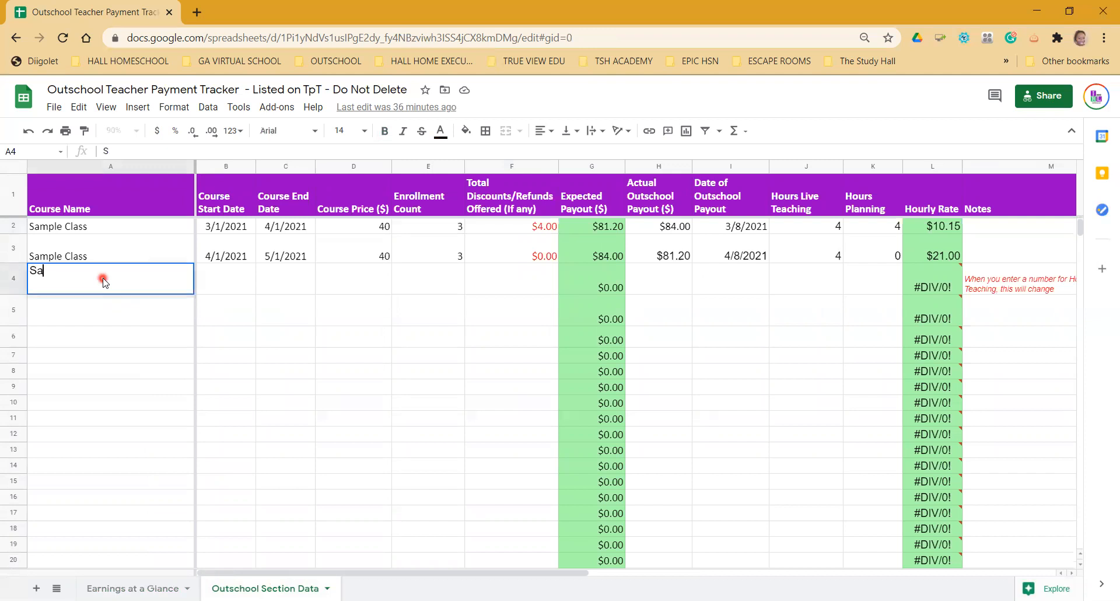
{"action": "type", "text": "mple Class"}
{"action": "key", "text": "Tab"}
{"action": "key", "text": "Tab"}
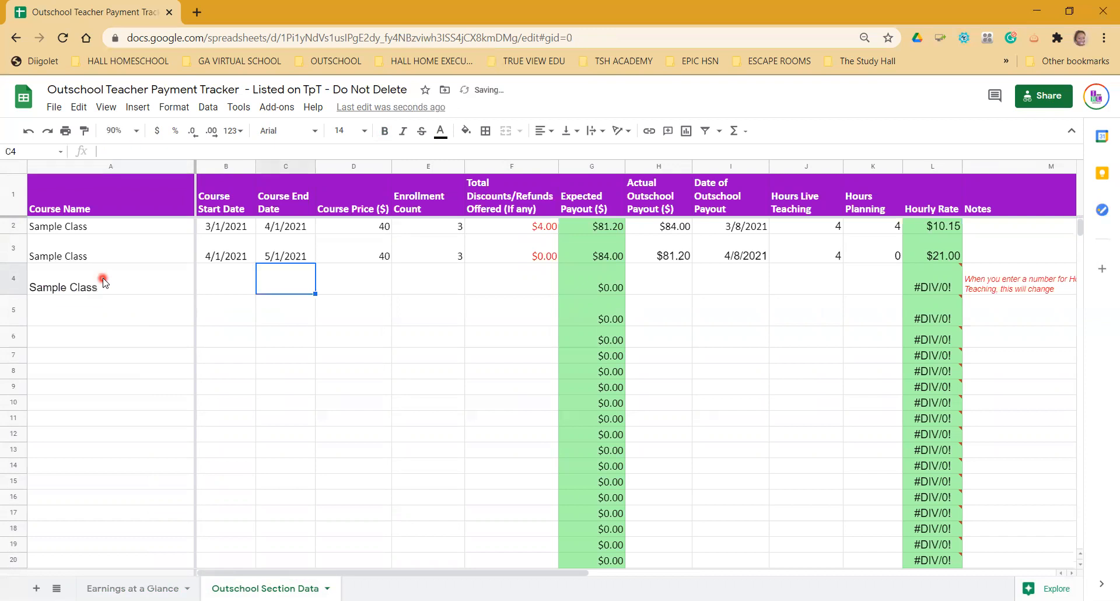
Enter 6/1/2020 as the course start date and 7/1/2020 as the course end date in row 4.
{"action": "key", "text": "shift+Tab"}
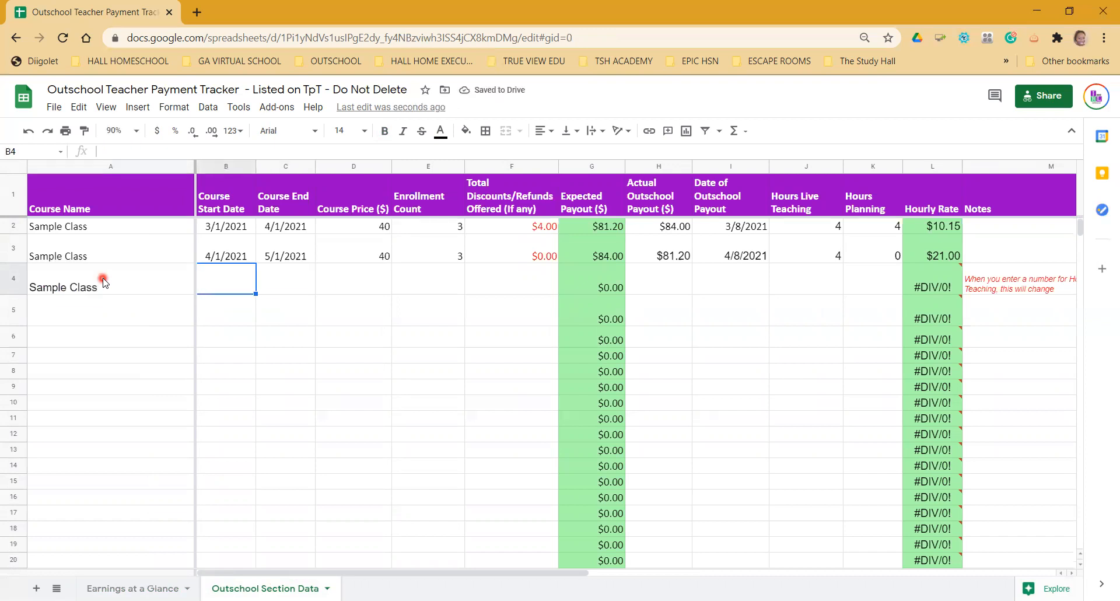
{"action": "type", "text": "6/1/"}
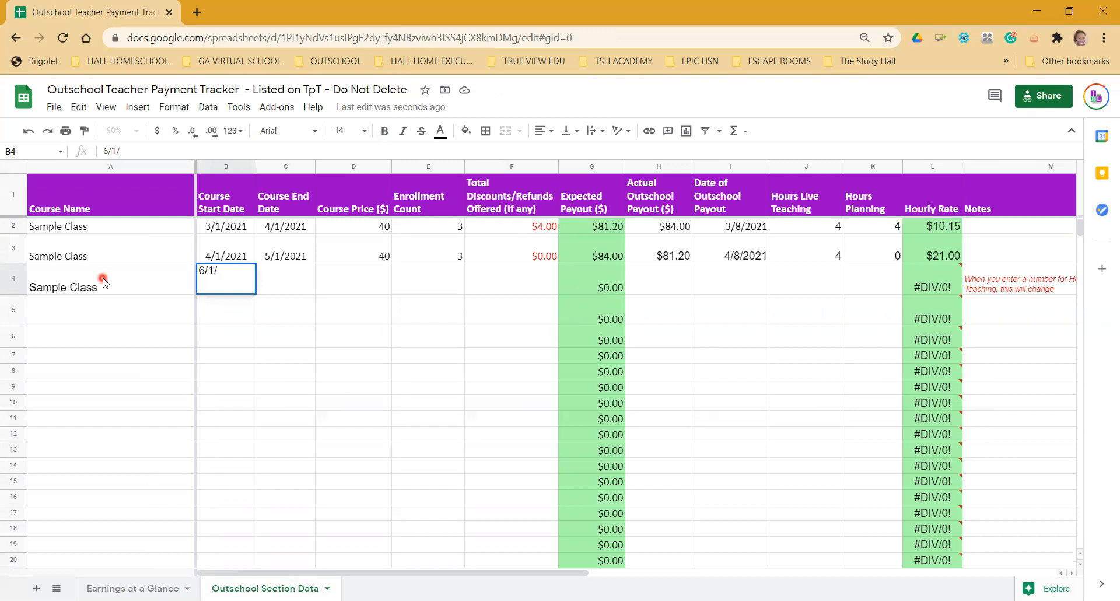
{"action": "type", "text": "2021"}
{"action": "key", "text": "BackSpace"}
{"action": "type", "text": "020"}
{"action": "key", "text": "Tab"}
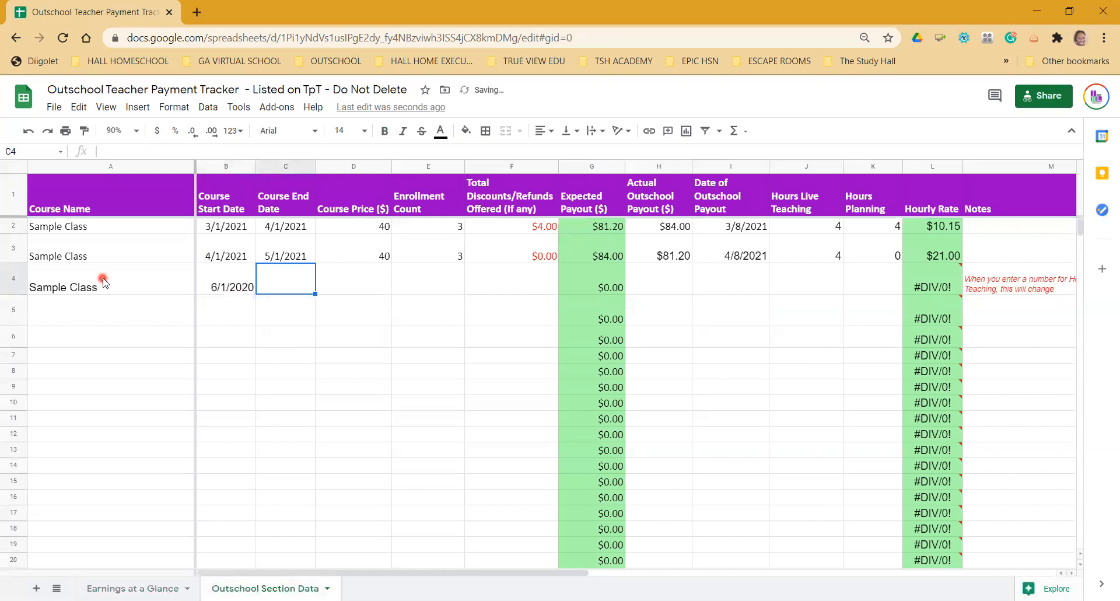
{"action": "key", "text": "Return"}
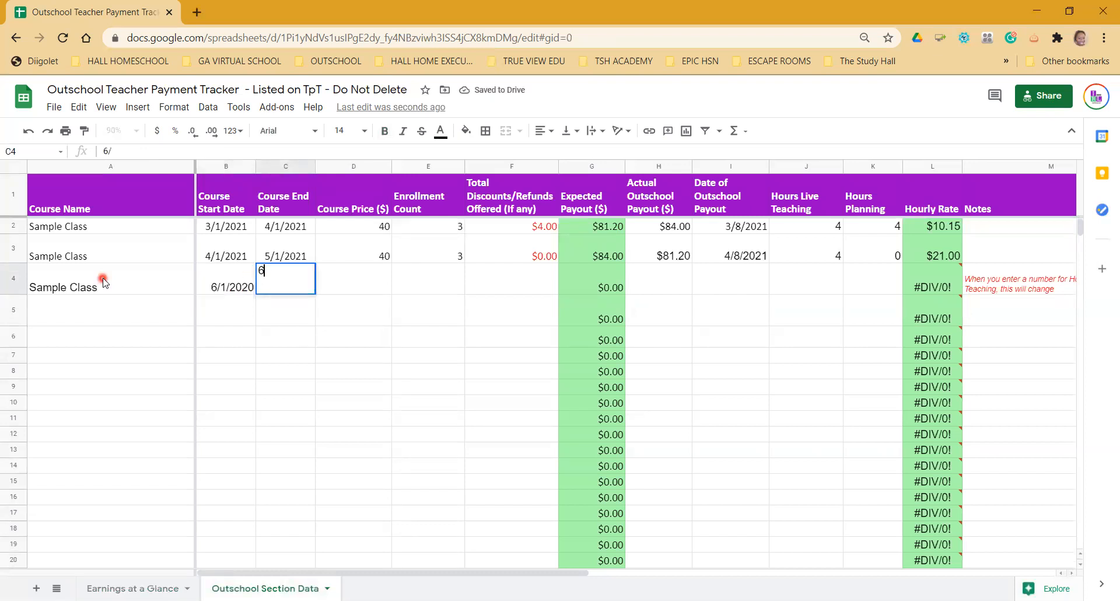
{"action": "type", "text": "7/1/2020"}
{"action": "key", "text": "Tab"}
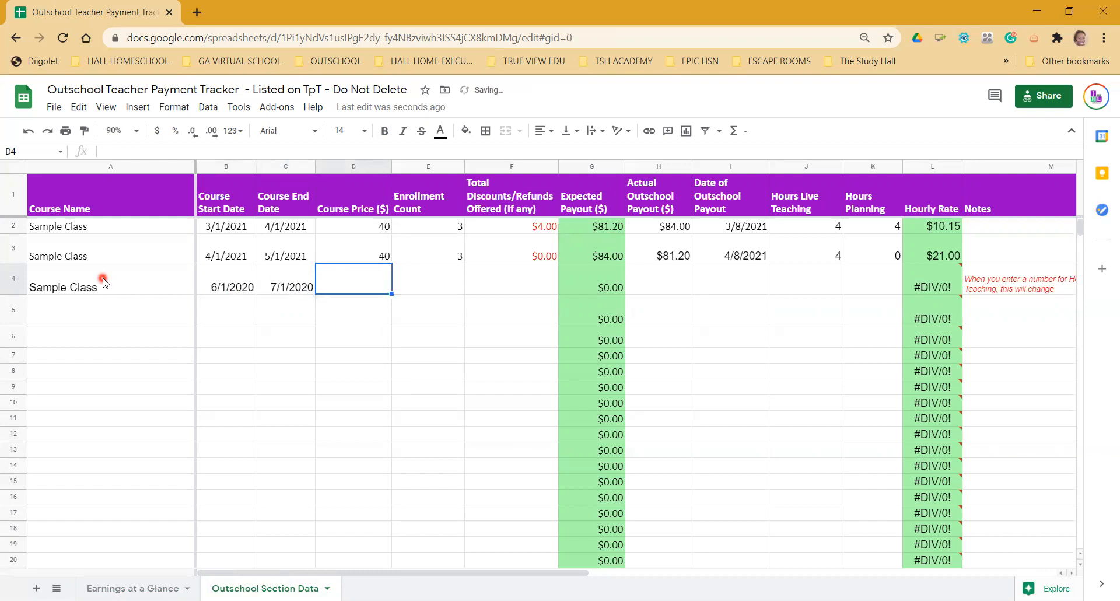
Fill in row 4 with a course price of 48, an enrollment count of 4 and discounts/refunds of 0.
{"action": "type", "text": "48"}
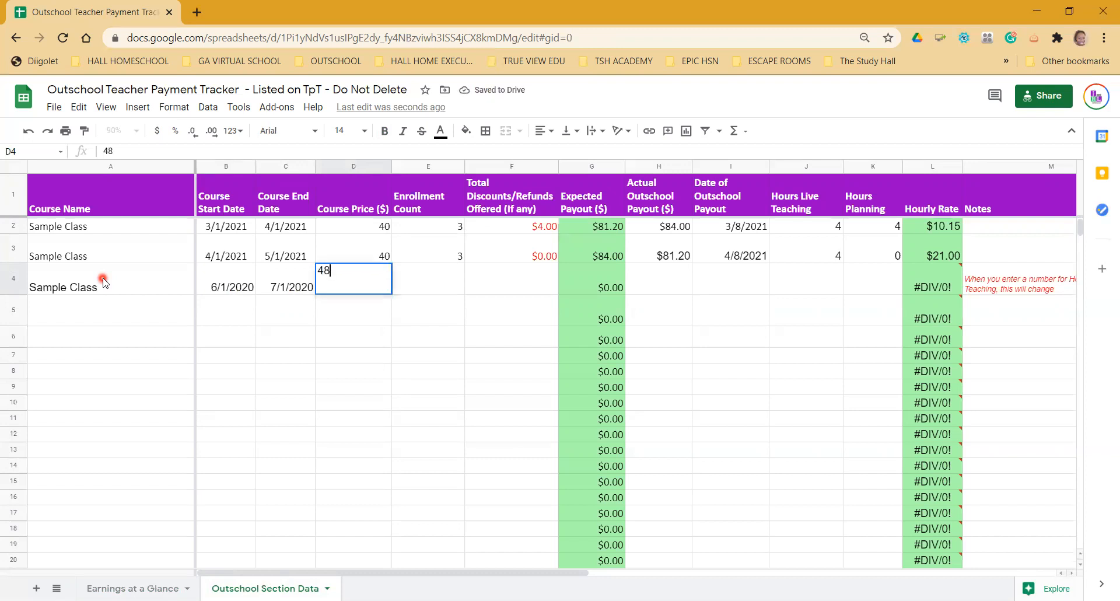
{"action": "key", "text": "Tab"}
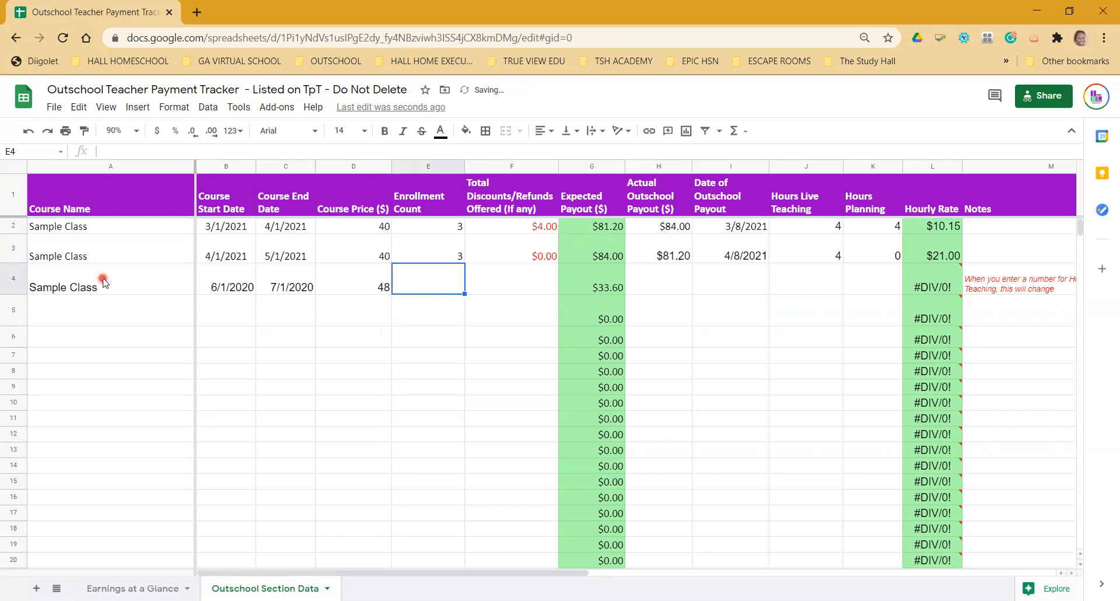
{"action": "type", "text": "4"}
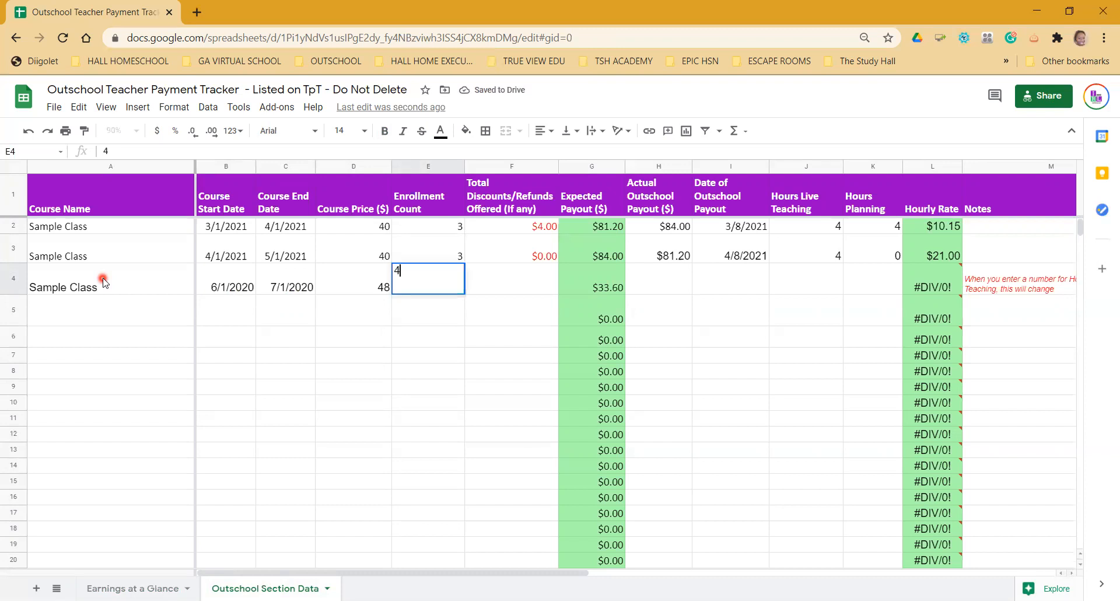
{"action": "key", "text": "Tab"}
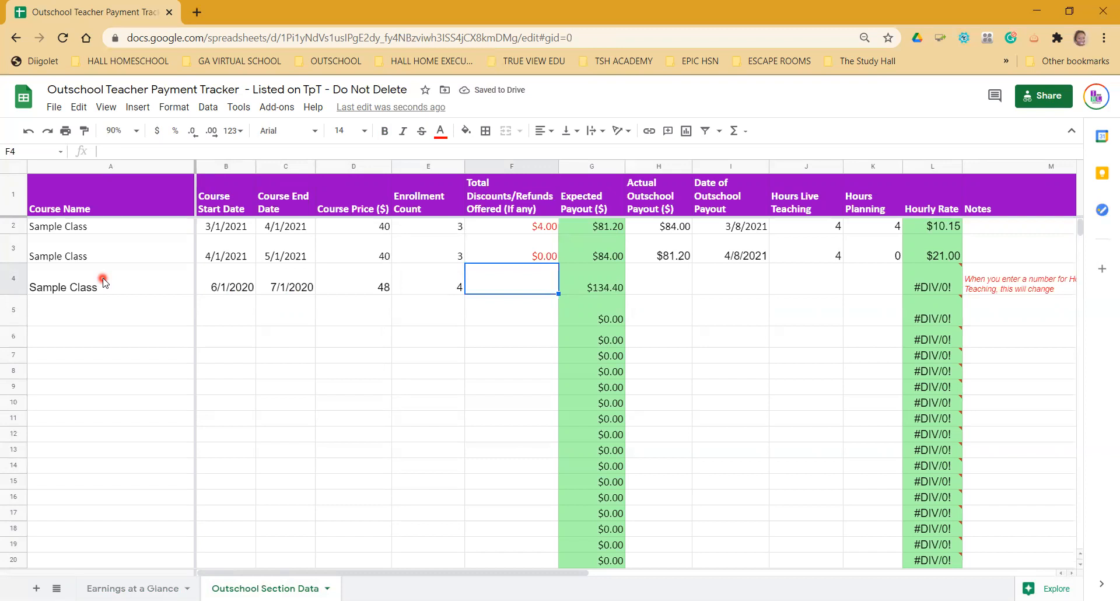
{"action": "type", "text": "0"}
{"action": "key", "text": "Tab"}
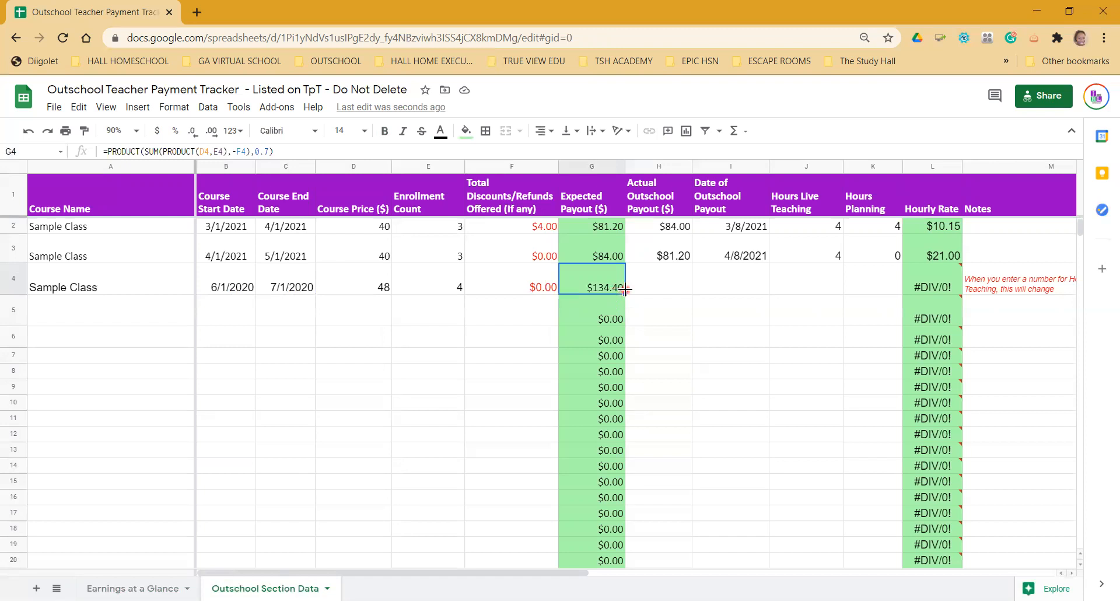
Enter 134 as the actual Outschool payout and 6/8/2020 as the payout date in row 4.
{"action": "left_click", "coordinate": [607, 288]}
{"action": "left_click", "coordinate": [680, 291]}
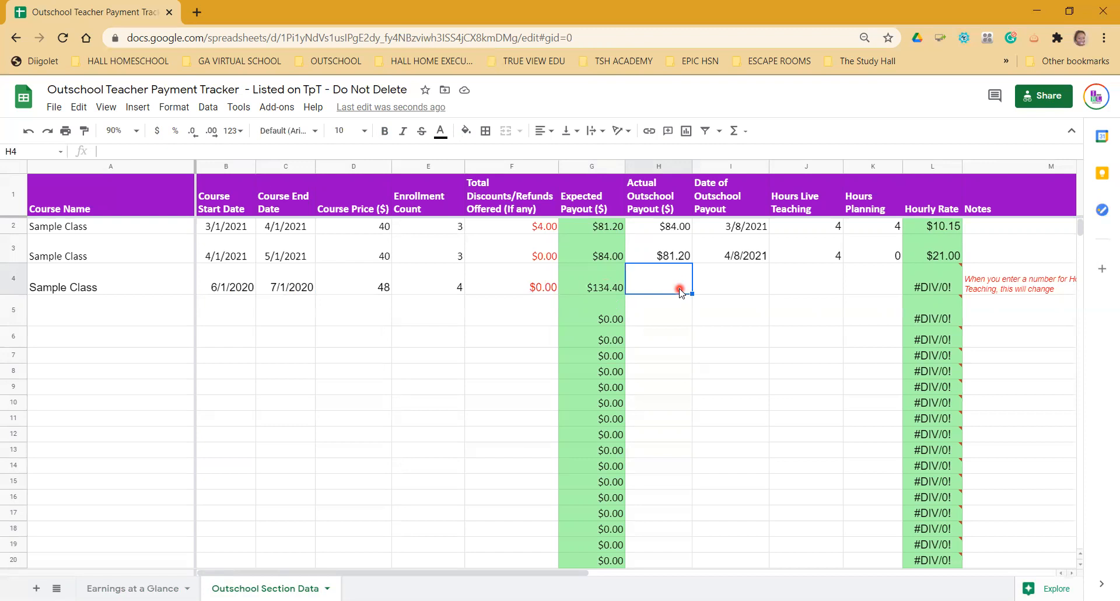
{"action": "type", "text": "1340"}
{"action": "key", "text": "Tab"}
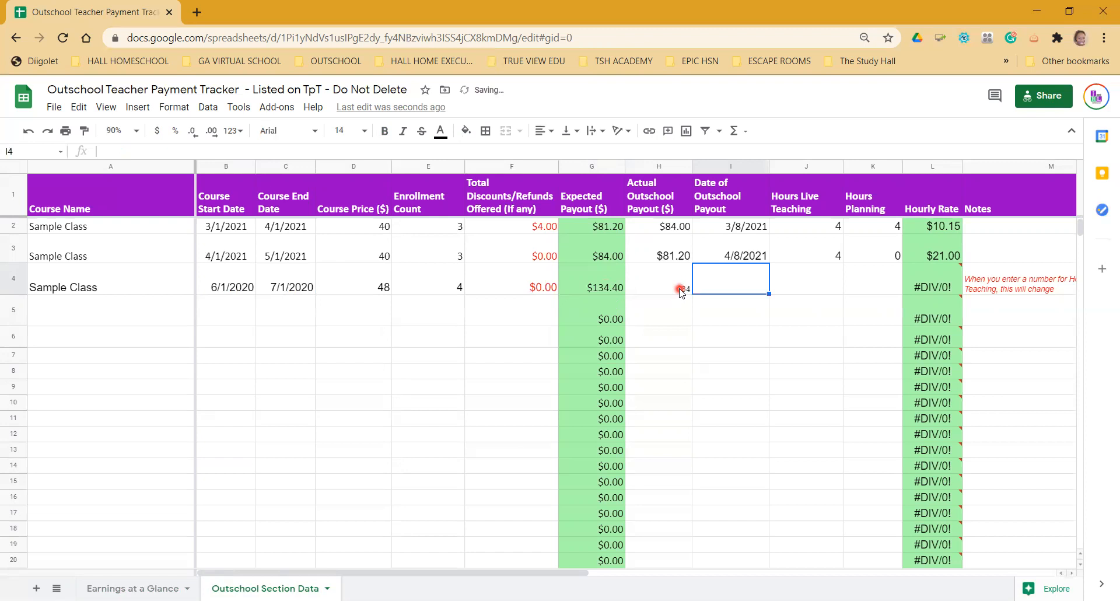
{"action": "type", "text": "6"}
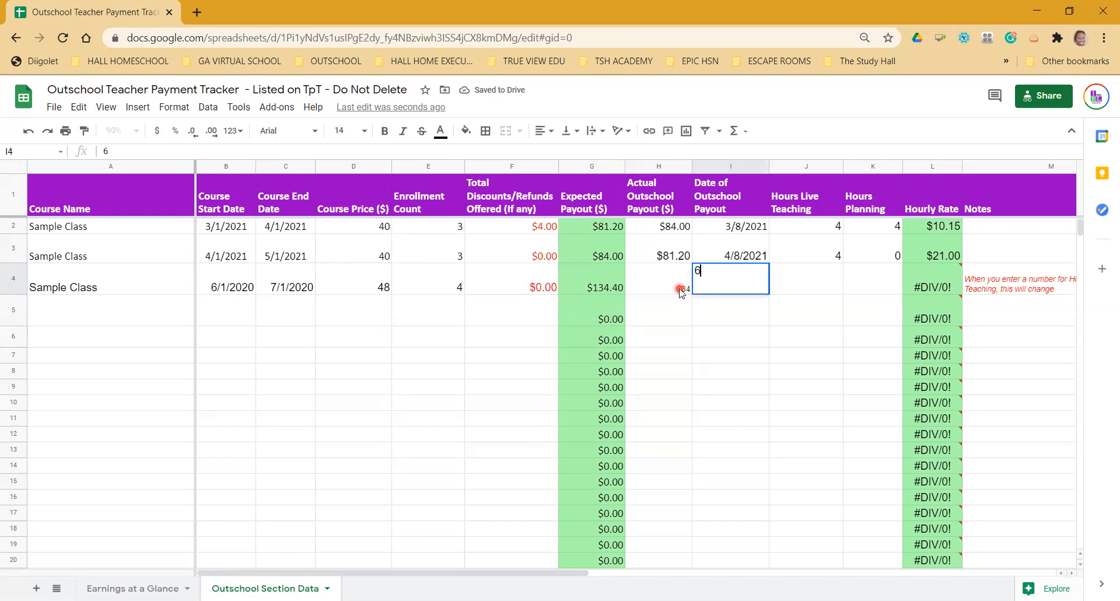
{"action": "type", "text": "/8/2020"}
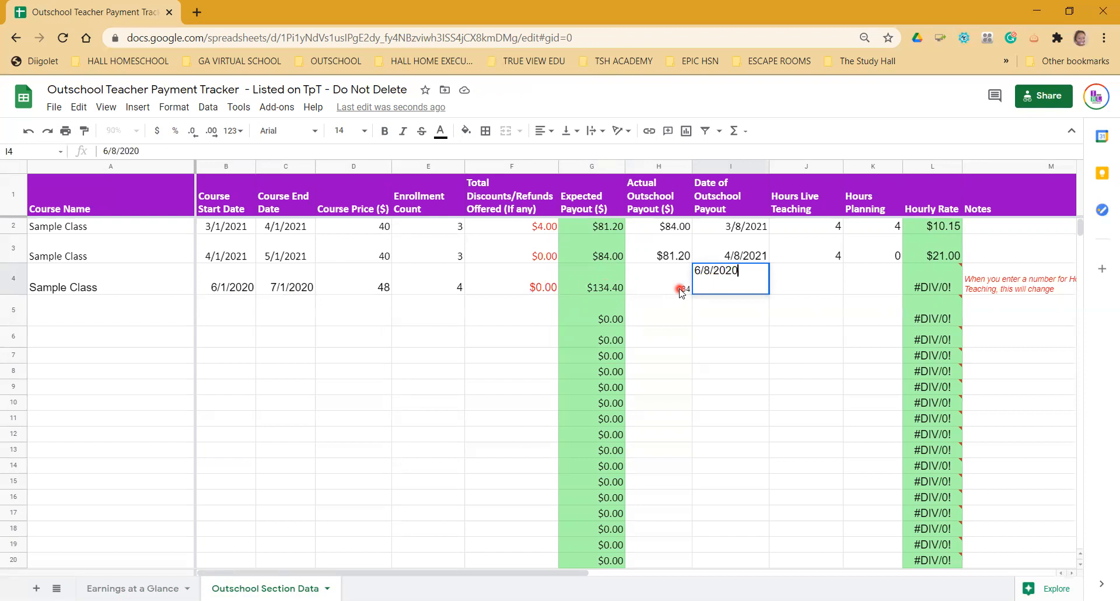
{"action": "key", "text": "Tab"}
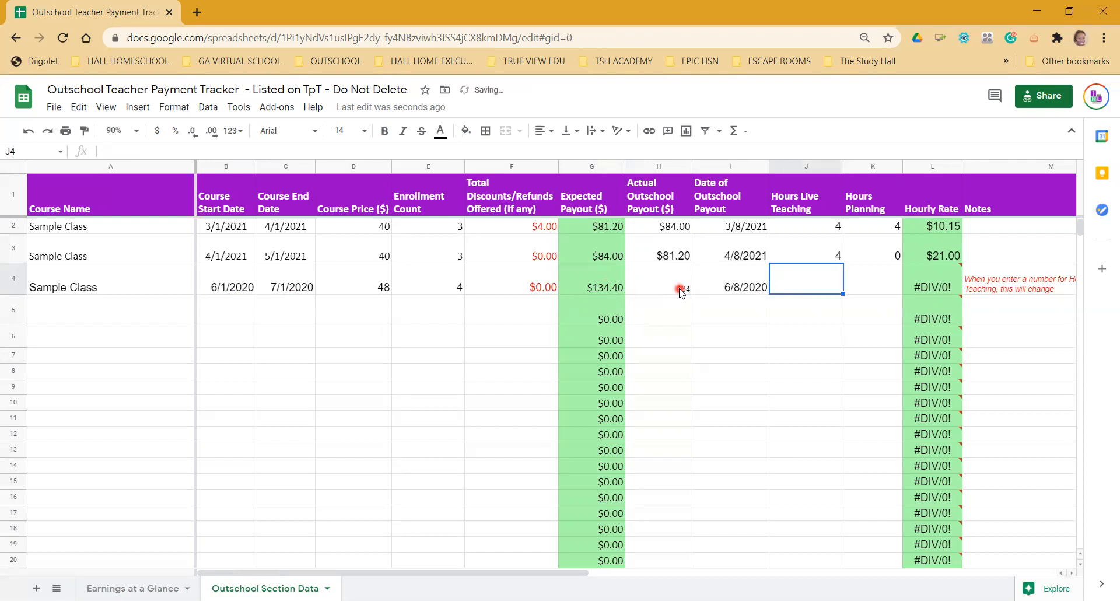
Enter 4 hours of live teaching and 0 hours of planning in row 4.
{"action": "type", "text": "4"}
{"action": "key", "text": "Tab"}
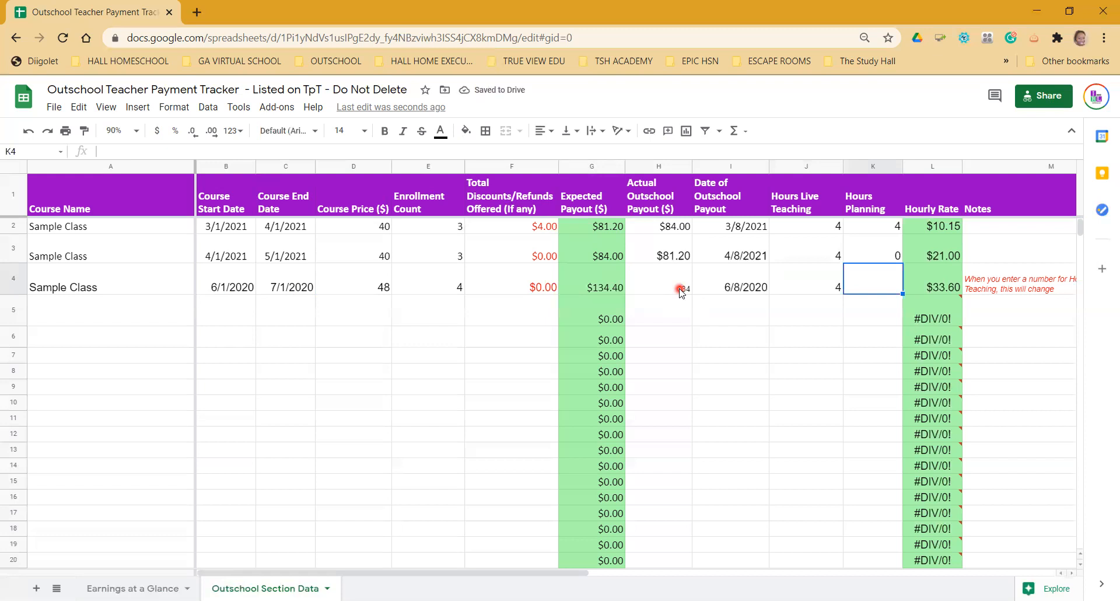
{"action": "type", "text": "0"}
{"action": "key", "text": "Return"}
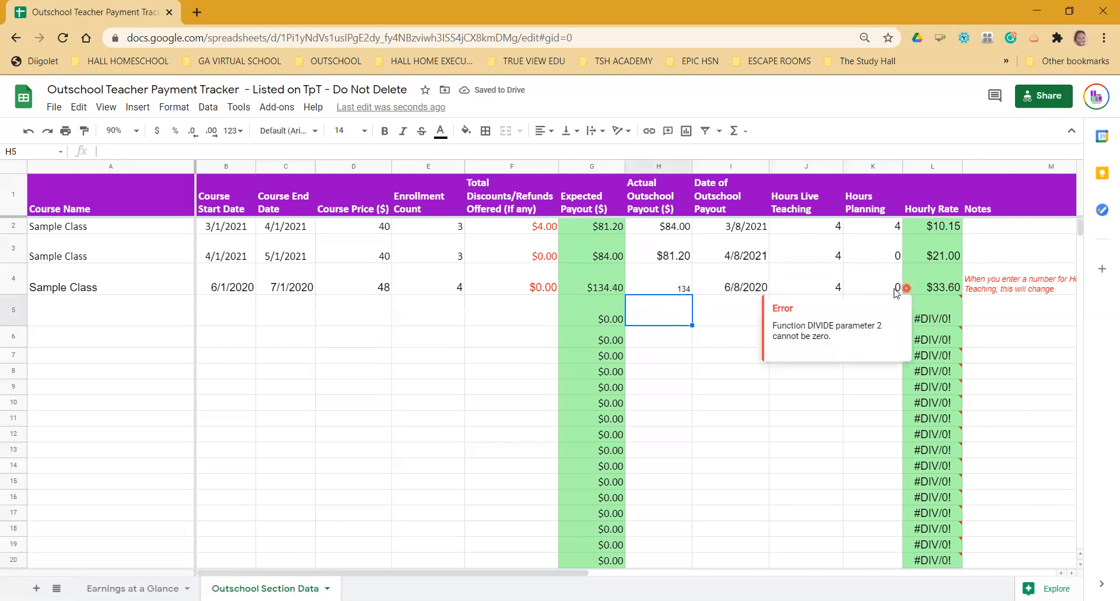
Clear the live teaching hours in row 4 to check the effect on the hourly rate, and re-enter 4.
{"action": "left_click", "coordinate": [815, 282]}
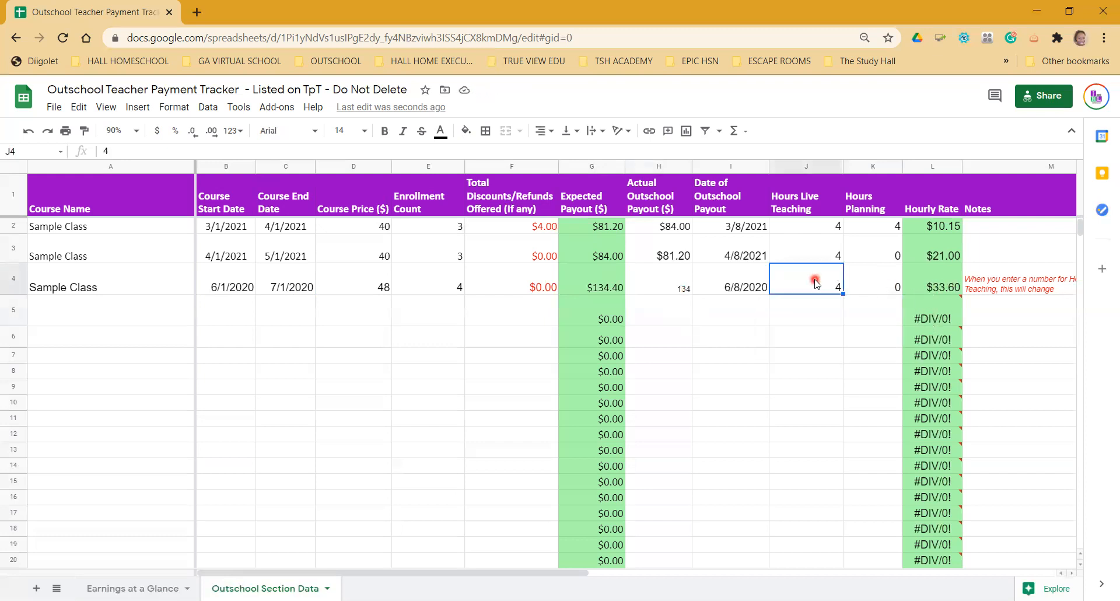
{"action": "key", "text": "Delete"}
{"action": "key", "text": "Down"}
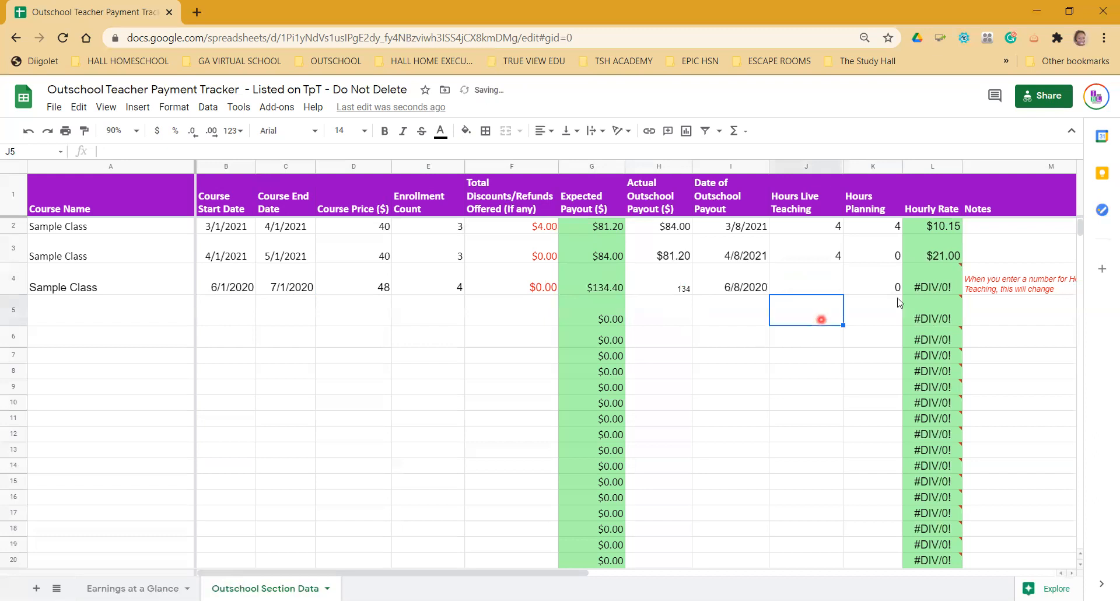
{"action": "mouse_move", "coordinate": [939, 290]}
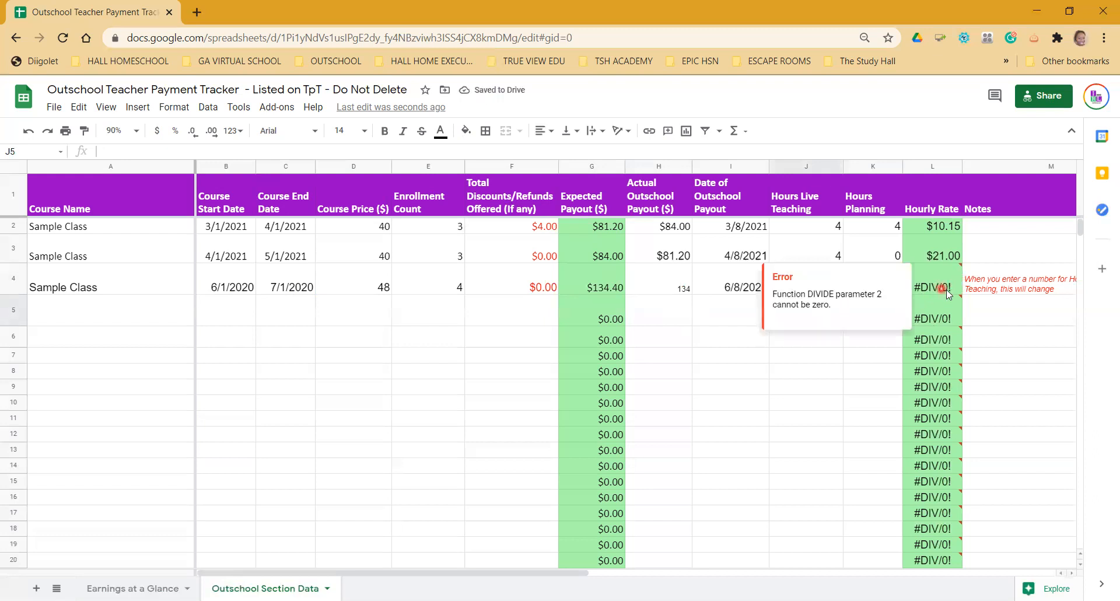
{"action": "left_click", "coordinate": [734, 285]}
{"action": "left_click", "coordinate": [813, 286]}
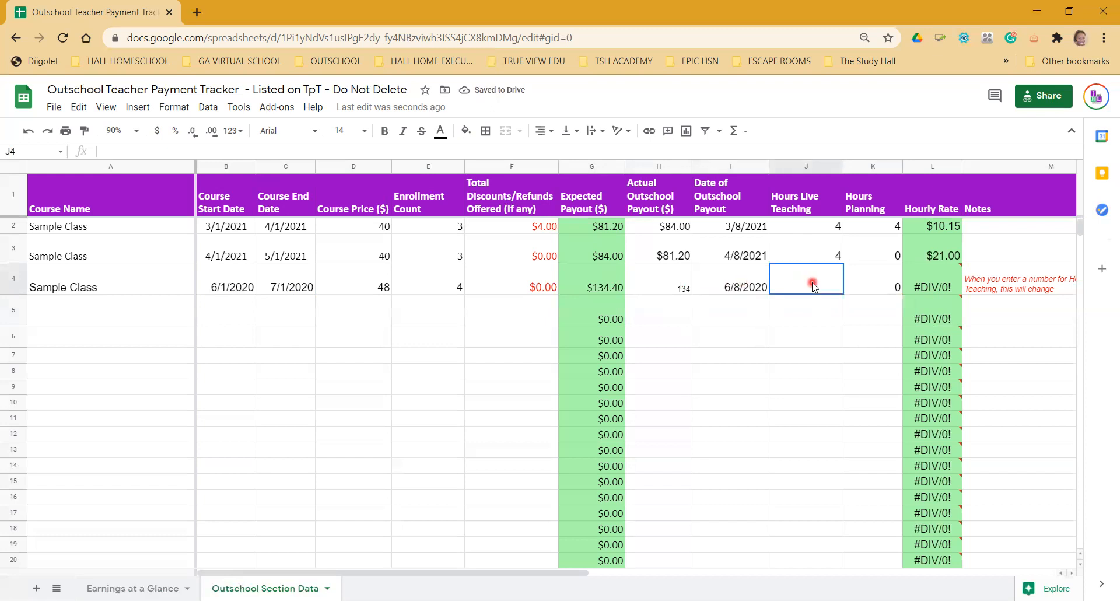
{"action": "type", "text": "4"}
{"action": "key", "text": "Return"}
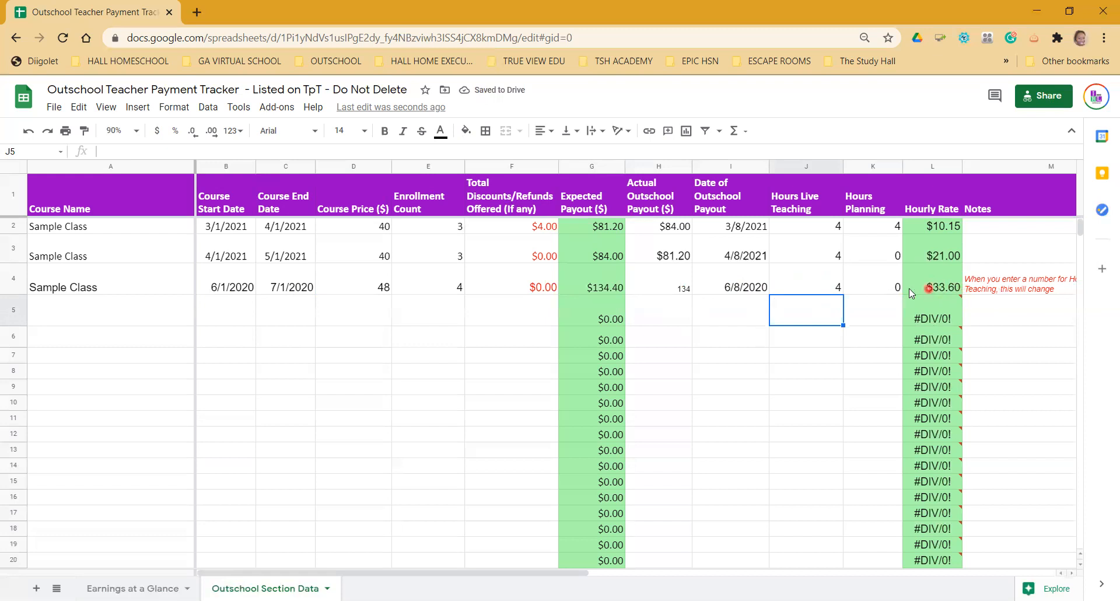
Review the all-time payout, payouts still due and hourly rate summaries, comparing them with row 4's actual payout.
{"action": "mouse_move", "coordinate": [946, 303]}
{"action": "left_click_drag", "start_coordinate": [538, 576], "coordinate": [771, 598]}
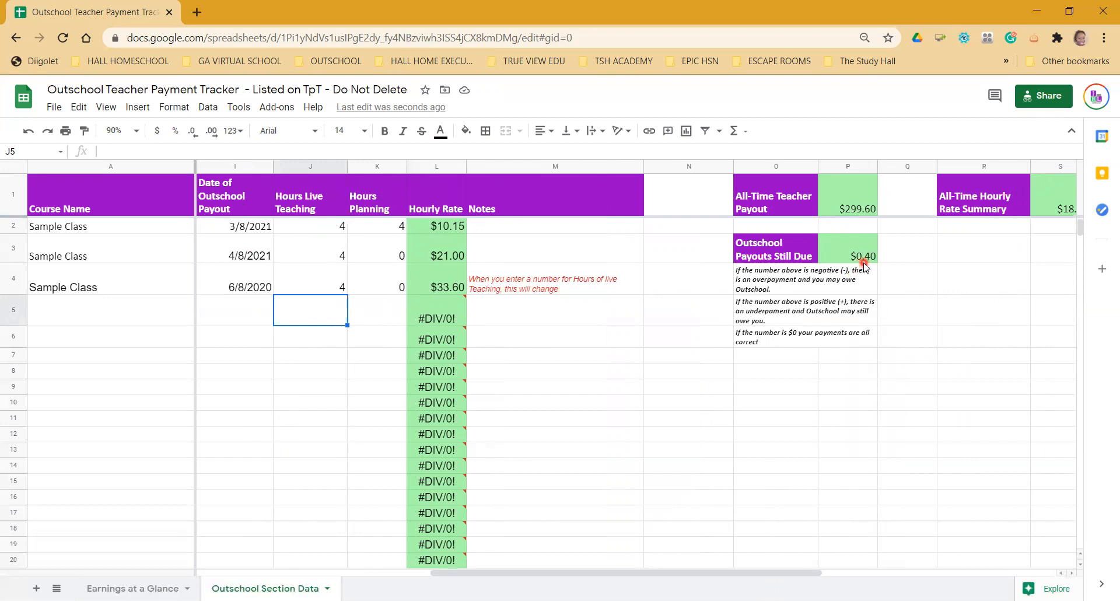
{"action": "left_click_drag", "start_coordinate": [580, 575], "coordinate": [428, 591]}
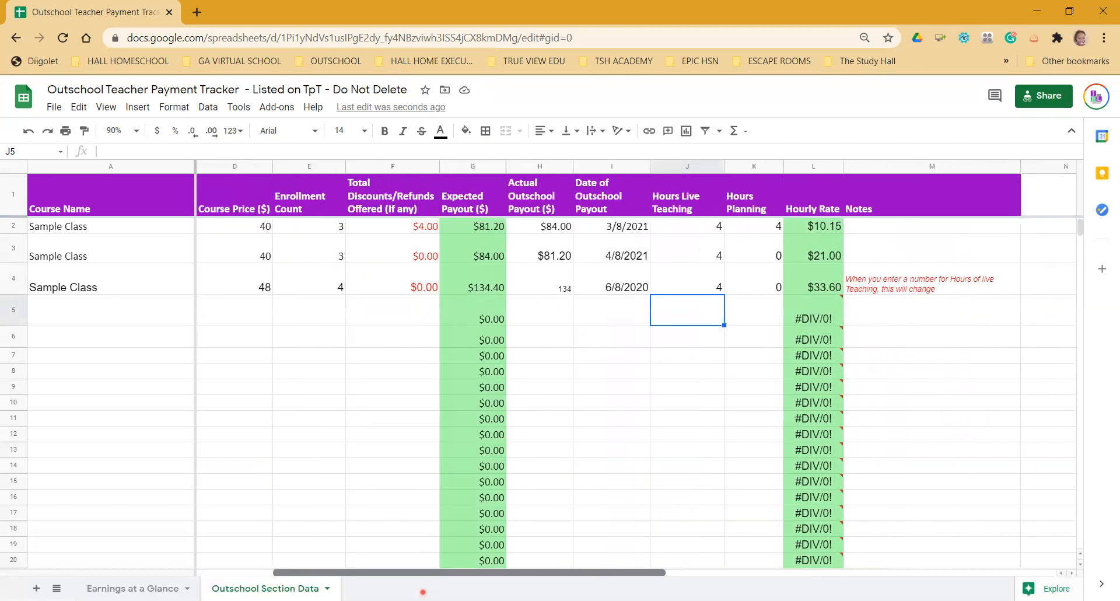
{"action": "left_click", "coordinate": [544, 292]}
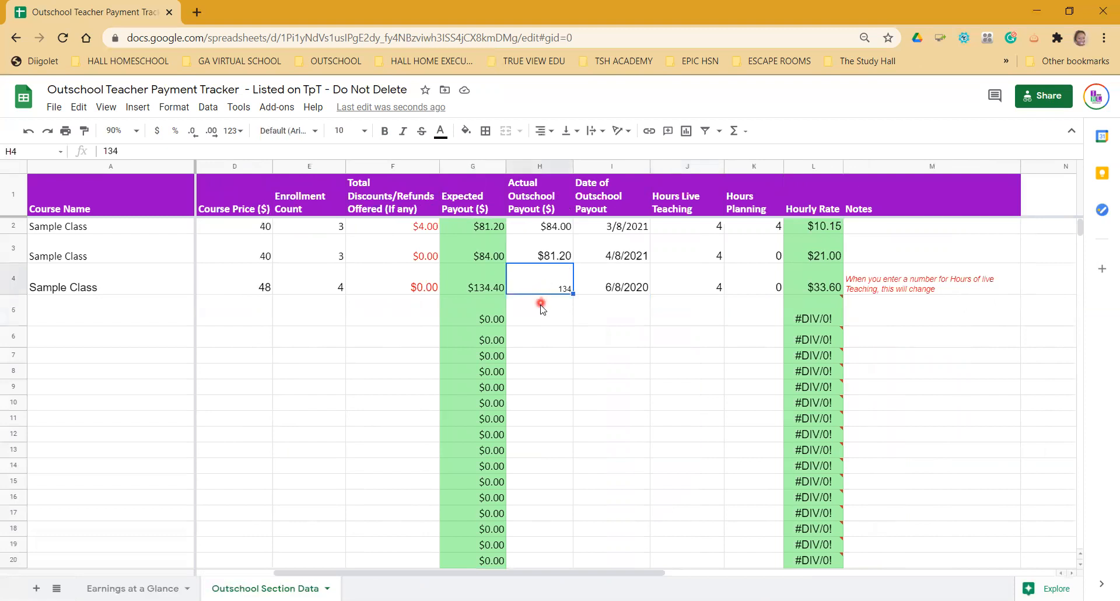
{"action": "left_click_drag", "start_coordinate": [513, 572], "coordinate": [762, 577]}
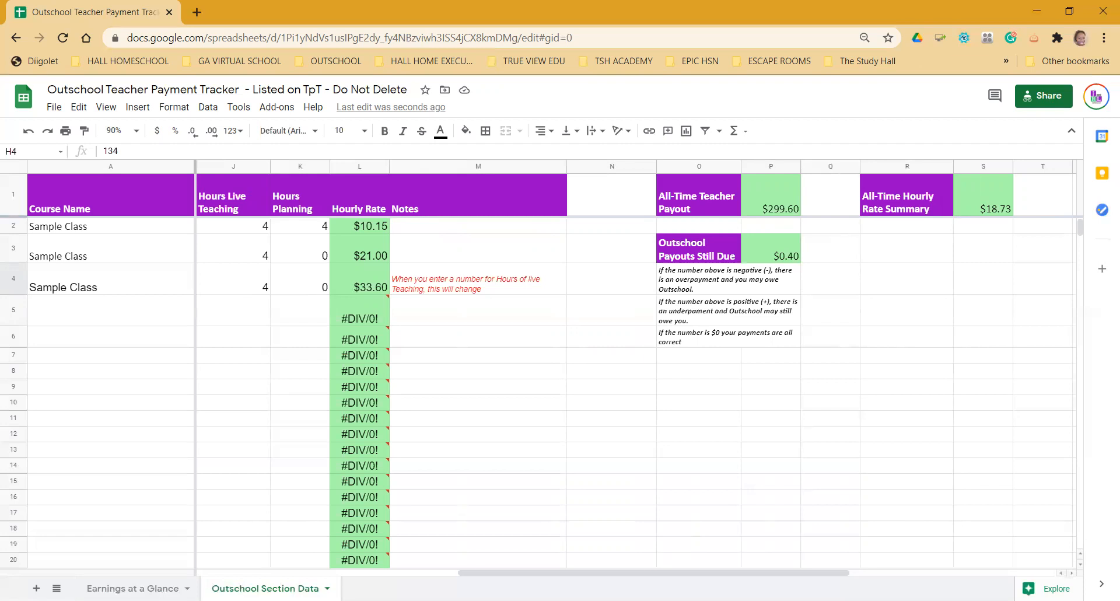
Check the updated business metrics on the Earnings at a Glance sheet.
{"action": "left_click", "coordinate": [106, 591]}
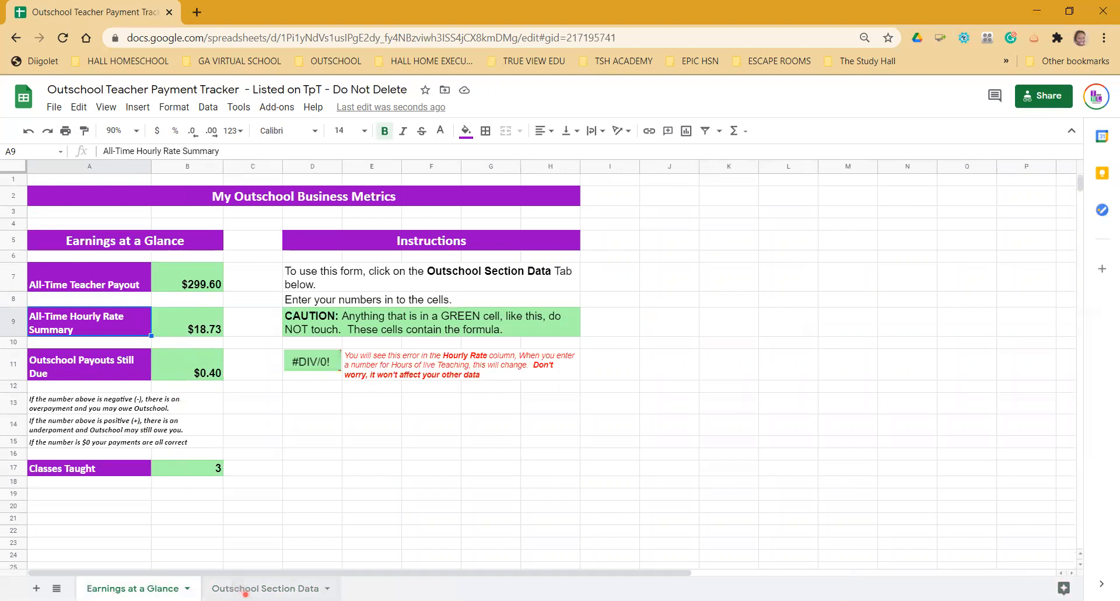
{"action": "left_click", "coordinate": [245, 591]}
{"action": "left_click", "coordinate": [161, 589]}
Clear the course name, live teaching hours and planning hours from row 4 of the Outschool Section Data sheet.
{"action": "left_click", "coordinate": [225, 589]}
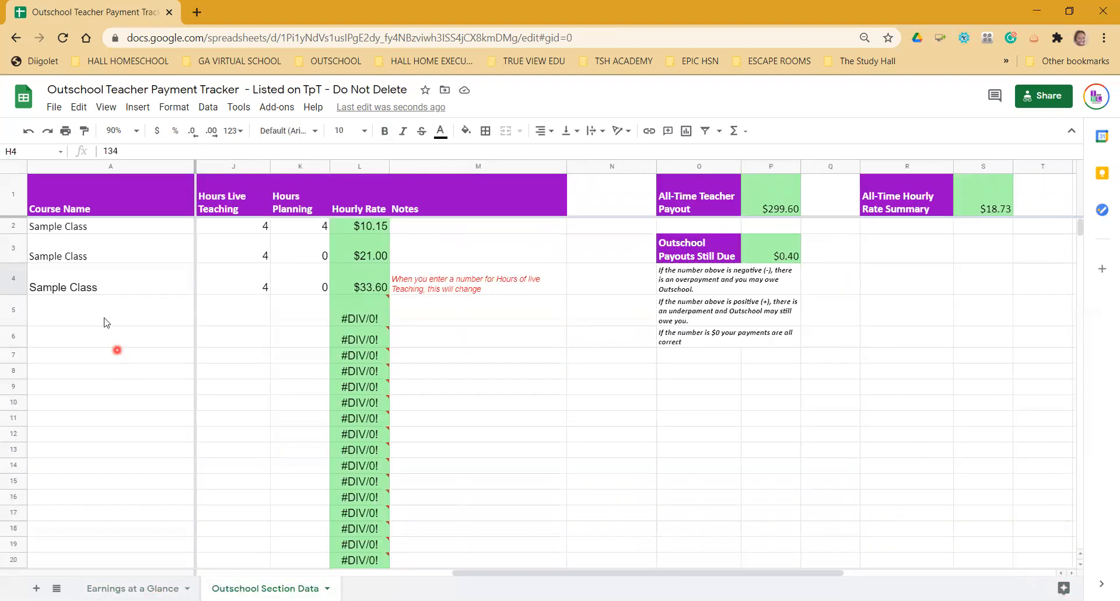
{"action": "left_click", "coordinate": [99, 287]}
{"action": "key", "text": "Delete"}
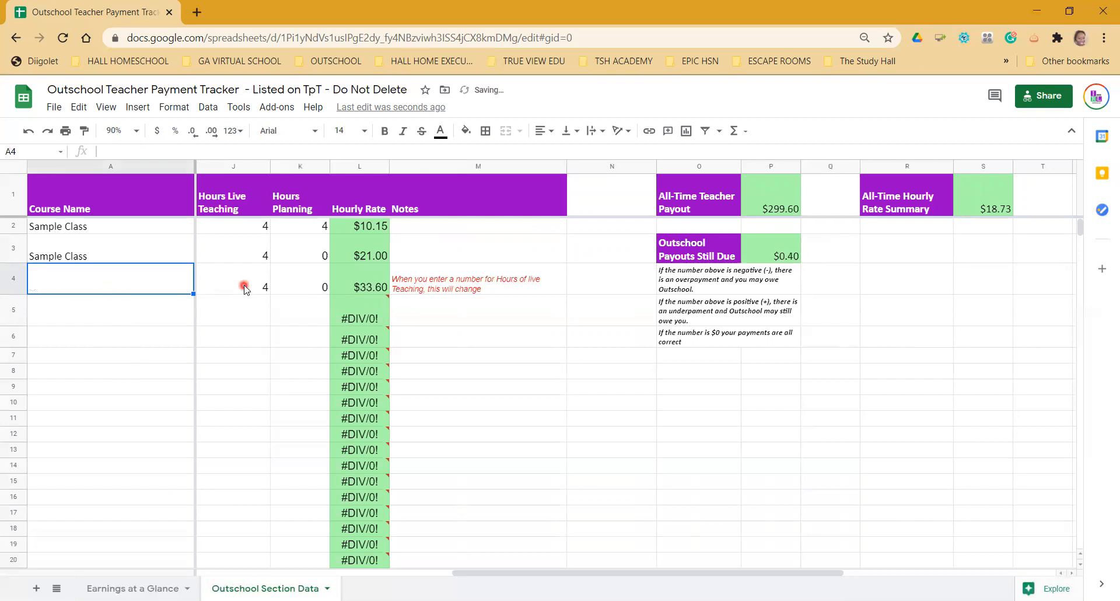
{"action": "left_click", "coordinate": [262, 286]}
{"action": "key", "text": "Delete"}
{"action": "left_click", "coordinate": [289, 287]}
{"action": "key", "text": "Delete"}
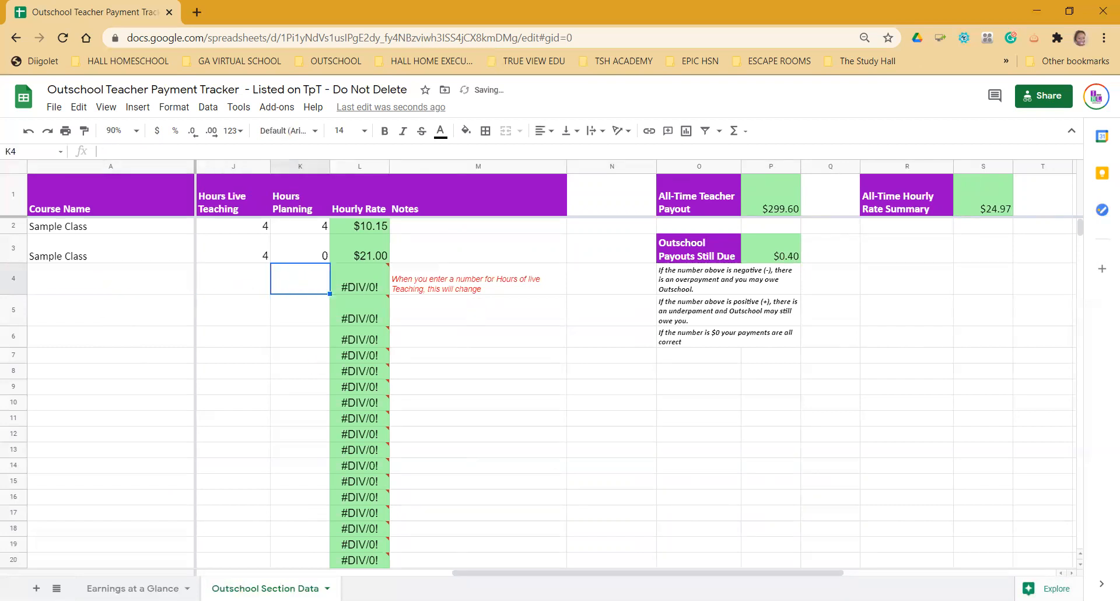
Clear row 4's course start and end dates, course price, enrollment count and total discounts.
{"action": "left_click_drag", "start_coordinate": [490, 574], "coordinate": [204, 575]}
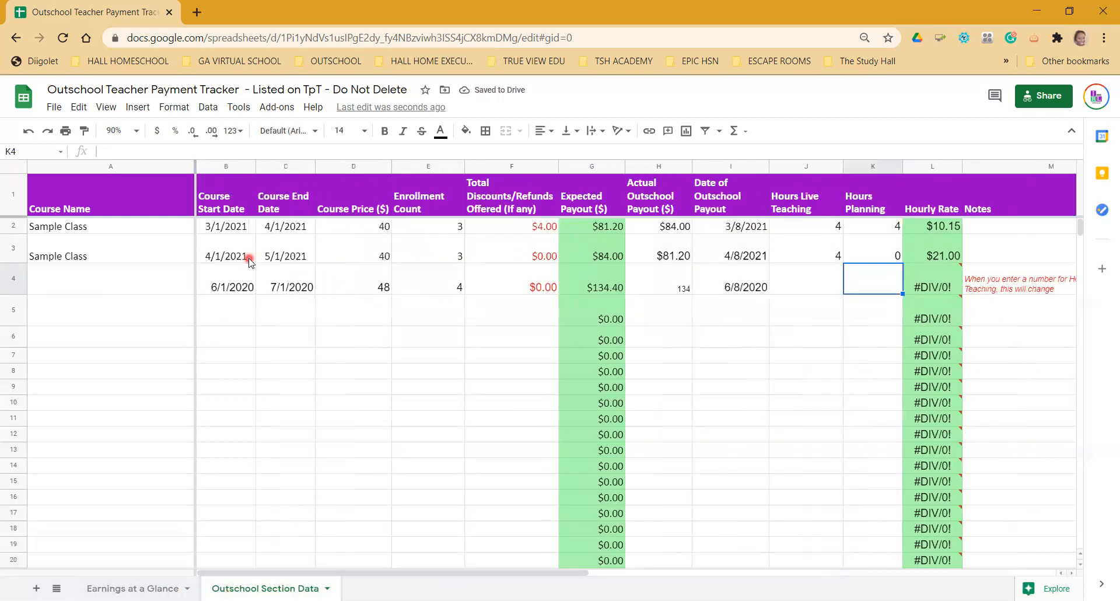
{"action": "left_click", "coordinate": [241, 287]}
{"action": "key", "text": "Delete"}
{"action": "left_click", "coordinate": [301, 287]}
{"action": "key", "text": "Delete"}
{"action": "left_click", "coordinate": [364, 287]}
{"action": "key", "text": "Delete"}
{"action": "left_click", "coordinate": [432, 286]}
{"action": "key", "text": "Delete"}
{"action": "left_click", "coordinate": [512, 284]}
{"action": "key", "text": "Delete"}
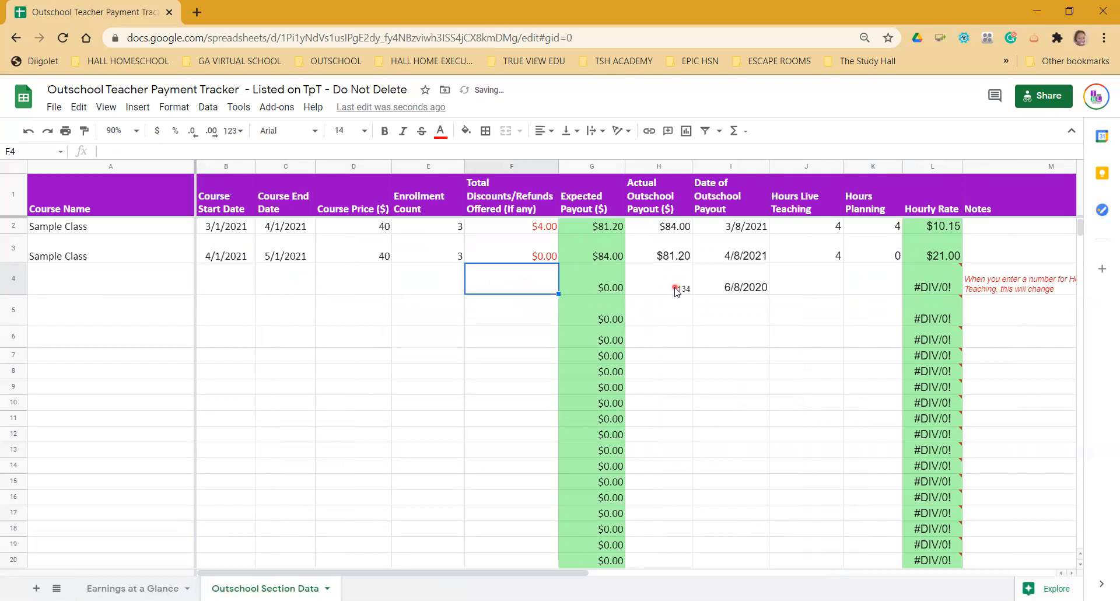
Clear the actual Outschool payout and the payout date from row 4.
{"action": "left_click", "coordinate": [677, 288]}
{"action": "key", "text": "Delete"}
{"action": "left_click", "coordinate": [727, 289]}
{"action": "key", "text": "Delete"}
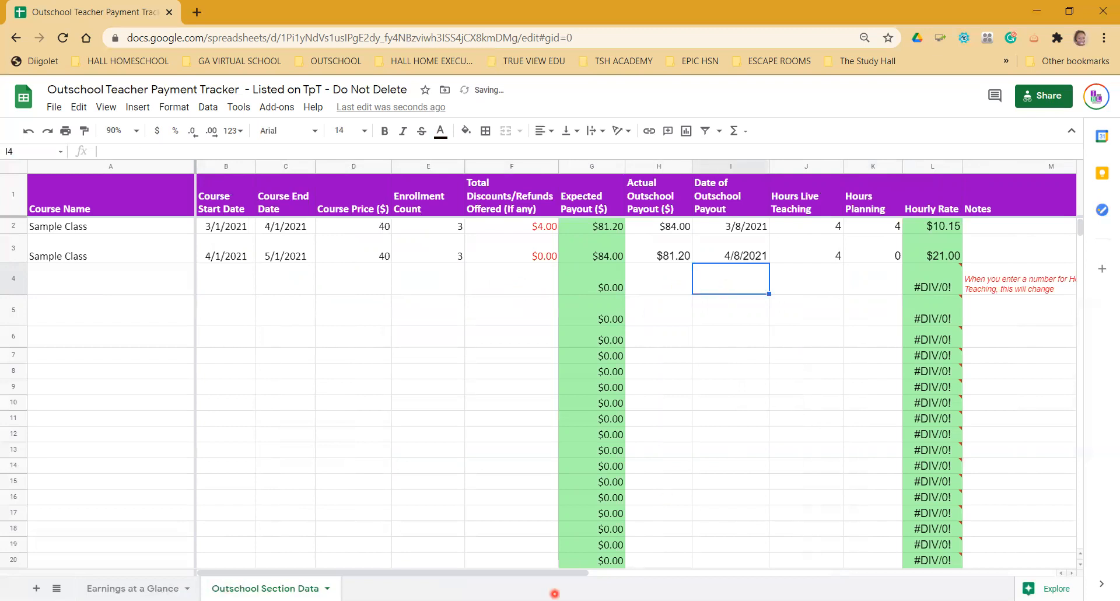
Review the hourly rate column and payout summaries on the section data sheet, and check the metrics on the Earnings at a Glance sheet.
{"action": "left_click_drag", "start_coordinate": [549, 577], "coordinate": [712, 576]}
{"action": "scroll", "coordinate": [647, 435], "scroll_direction": "down", "scroll_amount": 3}
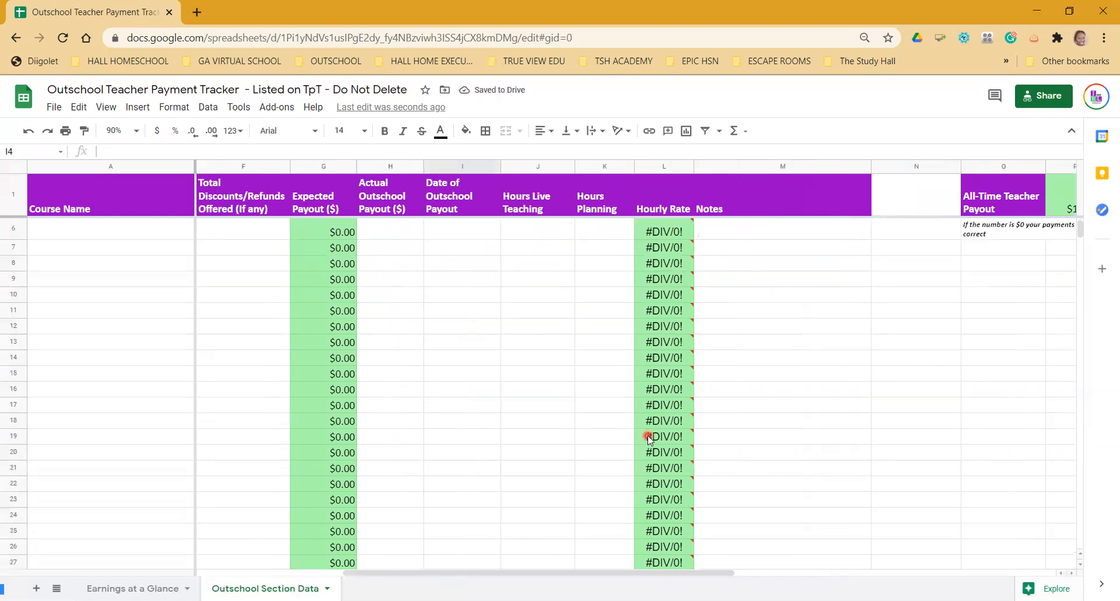
{"action": "scroll", "coordinate": [648, 436], "scroll_direction": "up", "scroll_amount": 3}
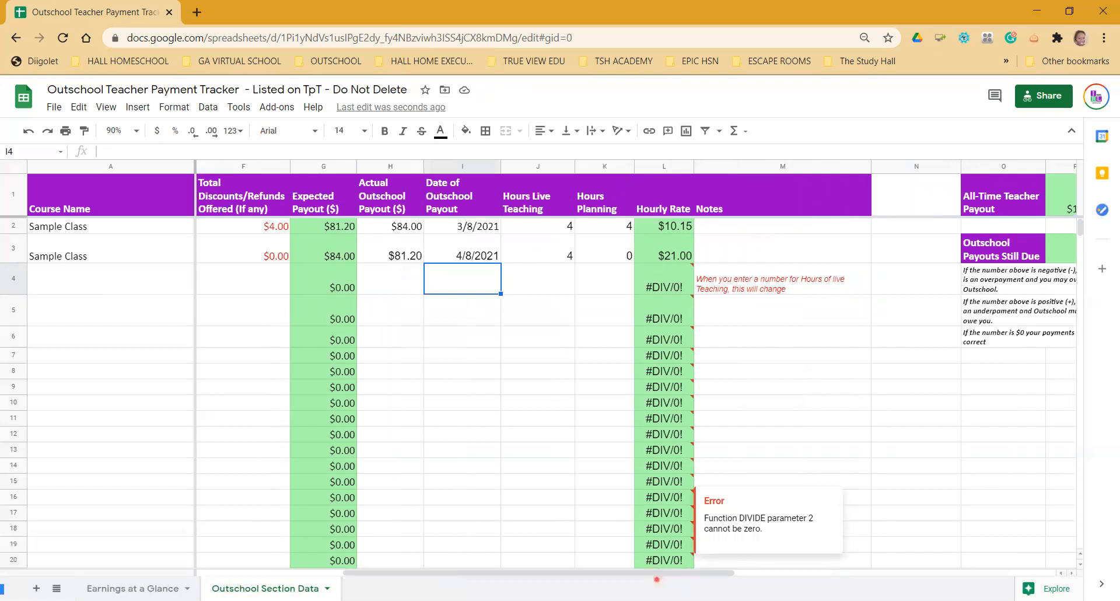
{"action": "left_click", "coordinate": [782, 573]}
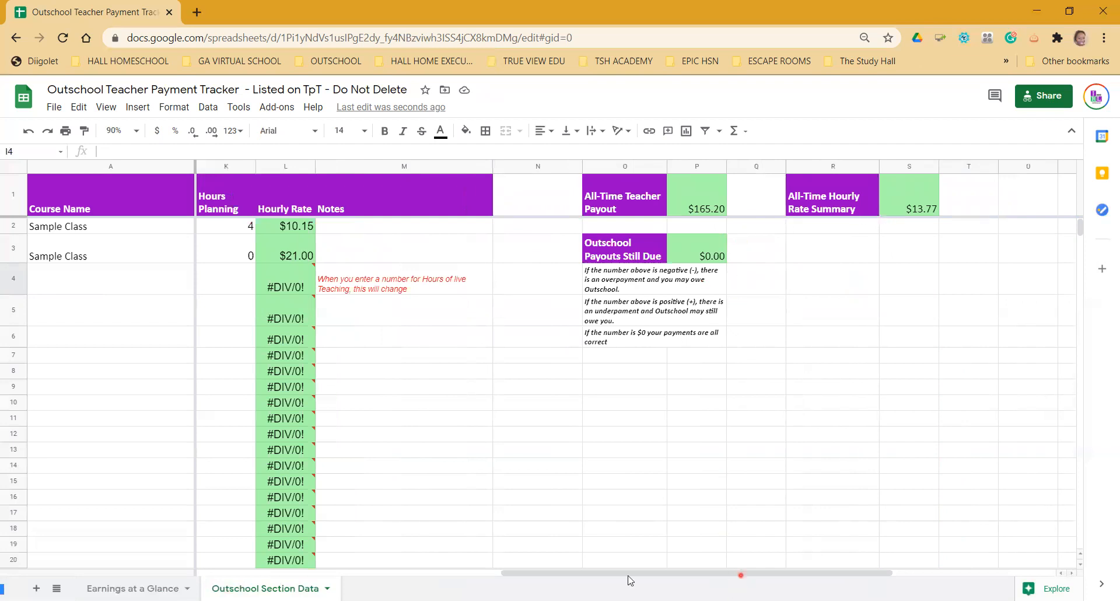
{"action": "left_click_drag", "start_coordinate": [627, 577], "coordinate": [242, 577]}
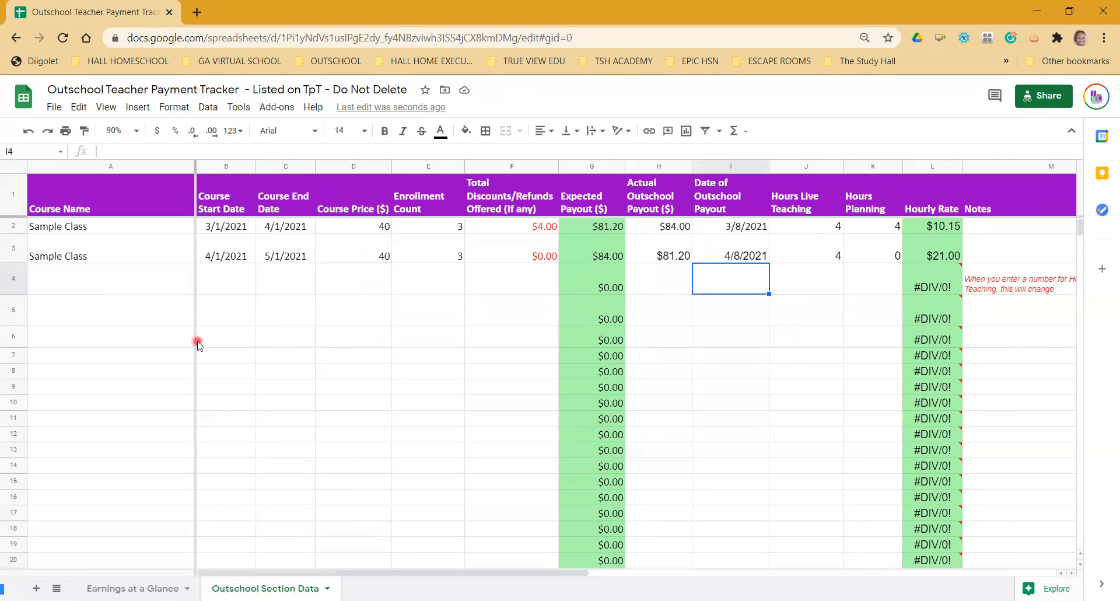
{"action": "left_click", "coordinate": [110, 588]}
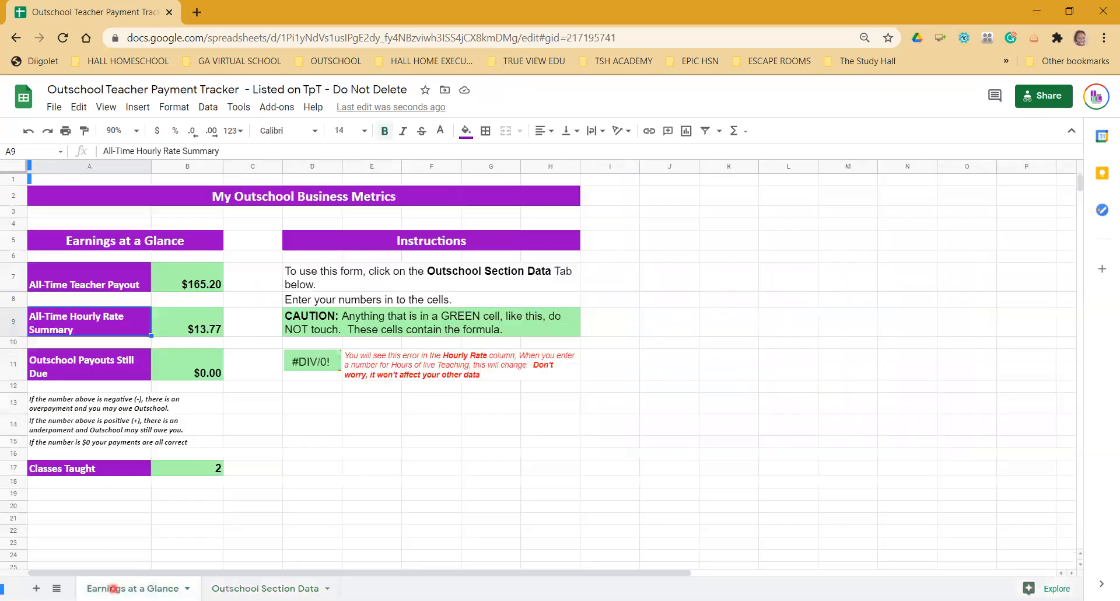